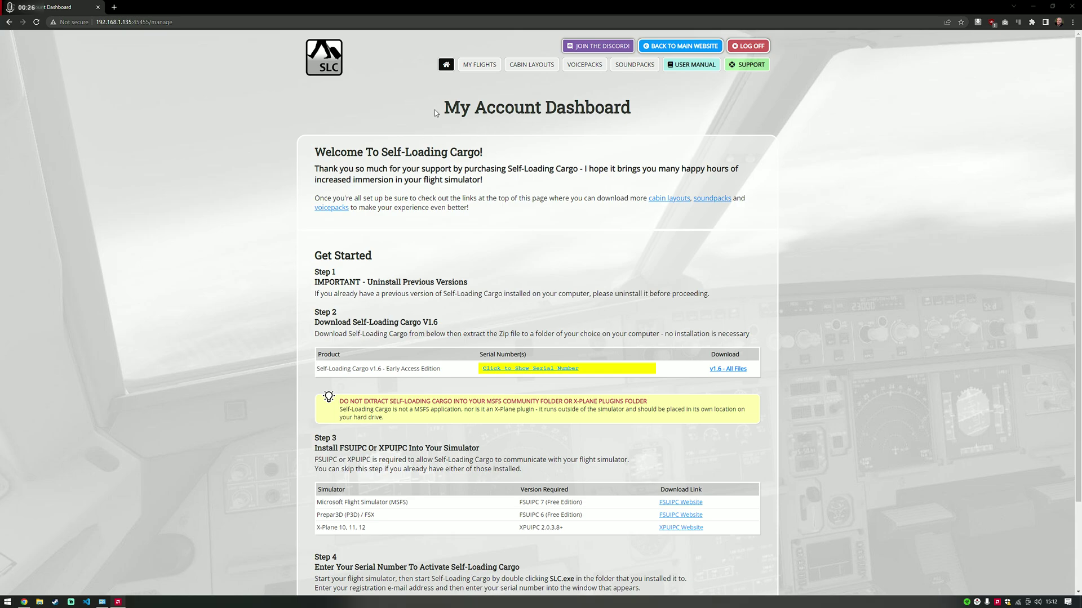
Read the install page's Uninstall Previous Versions and Self-Loading Cargo V1.6 download headings.
drag(433, 113, 730, 117)
click(488, 199)
scroll(299, 169, down, 1)
scroll(298, 169, down, 1)
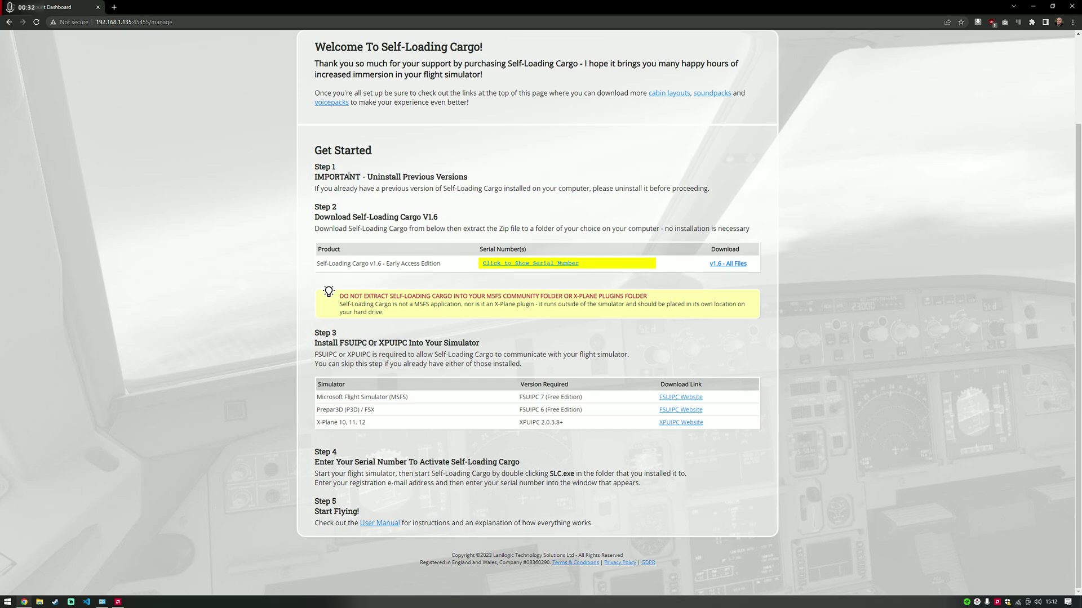
drag(316, 177, 467, 178)
click(503, 184)
drag(373, 216, 438, 217)
click(473, 219)
Review the Step 3 install heading, the X-Plane simulator row and the Step 4 instructions.
drag(319, 338, 508, 345)
click(509, 345)
drag(754, 430, 698, 411)
click(725, 383)
drag(351, 488, 456, 483)
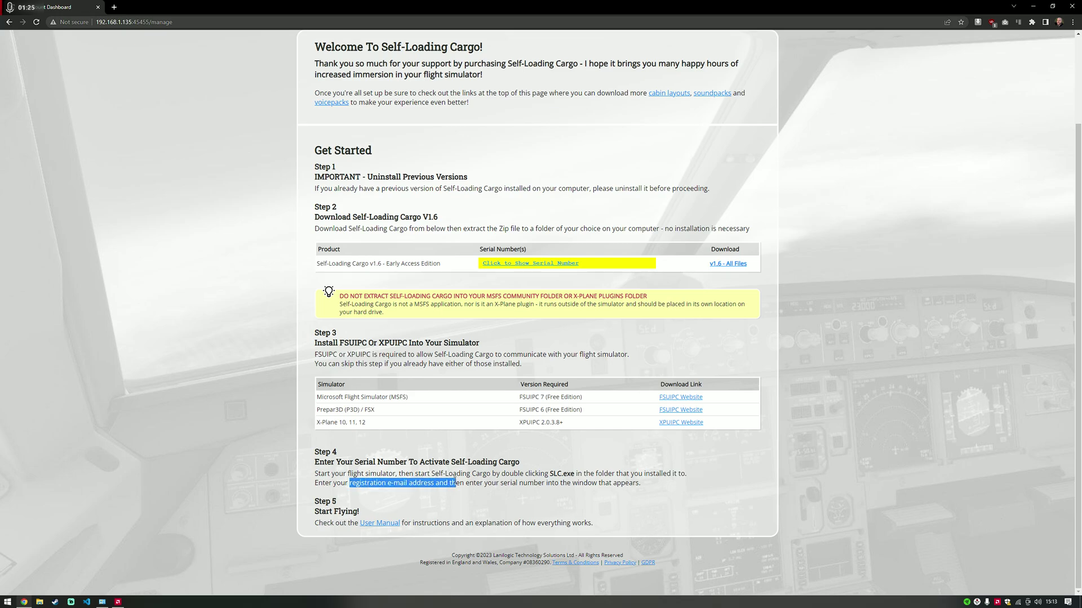
triple_click(532, 482)
click(617, 290)
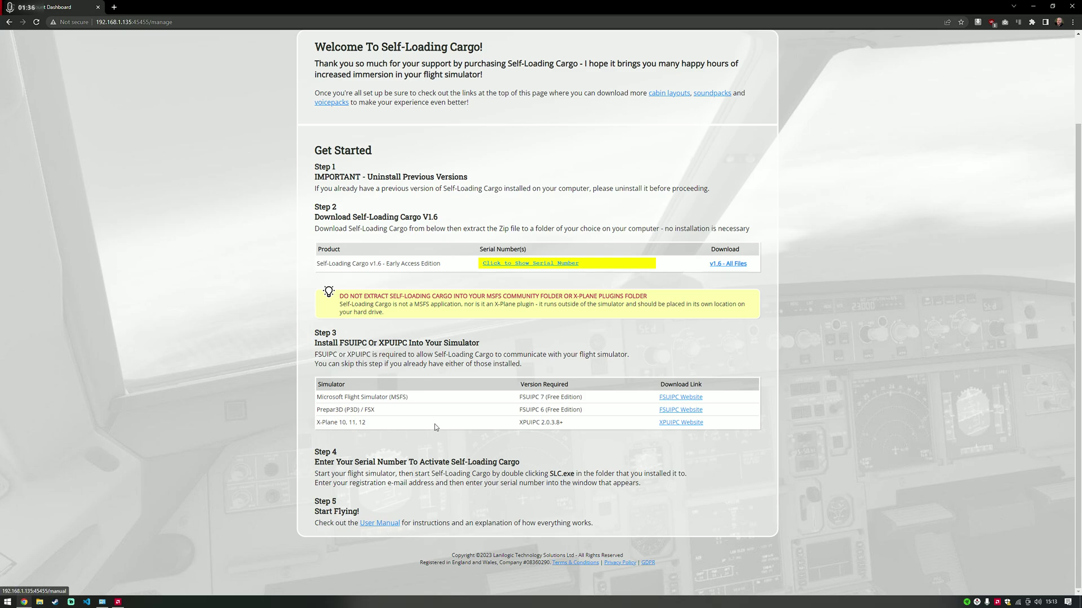
middle_click(268, 440)
scroll(271, 239, up, 2)
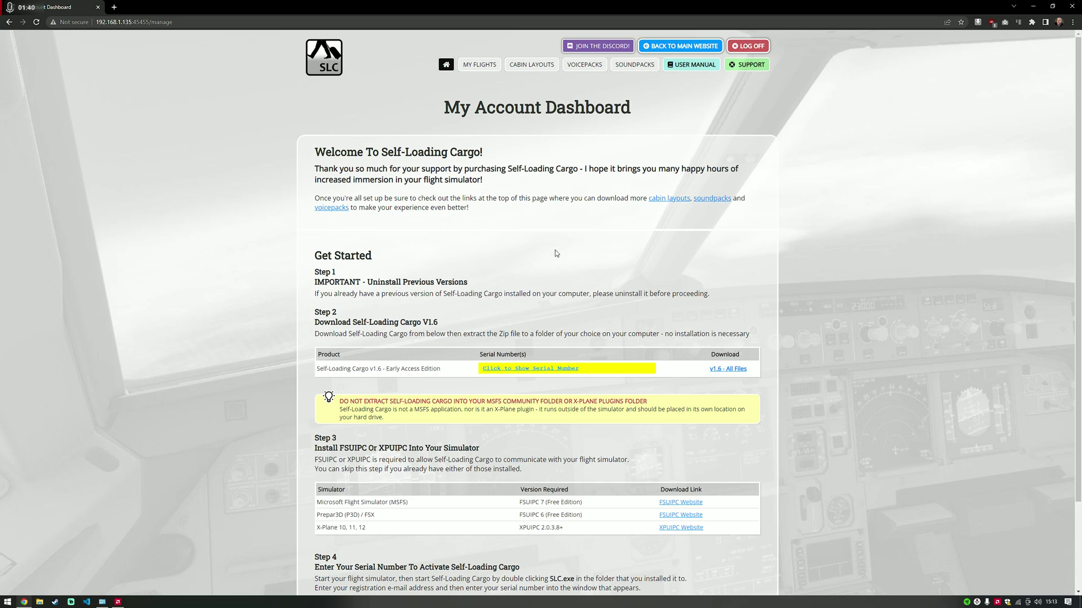
In My Flights, review 350 total flights and the -268ft/Min average landing, then open EZY8557.
click(480, 65)
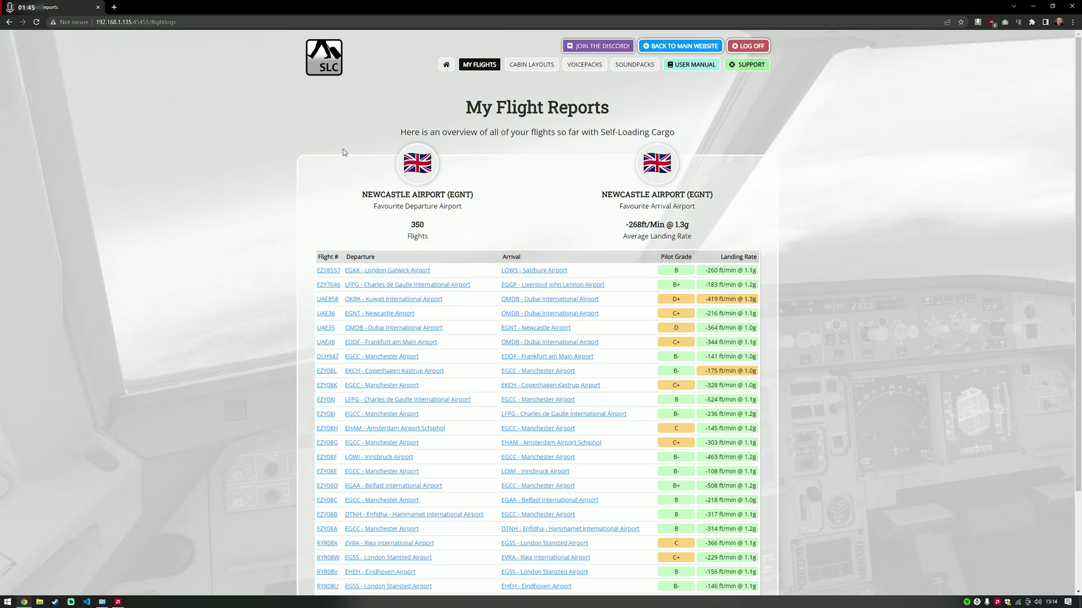
drag(401, 220, 477, 245)
drag(356, 194, 743, 215)
click(743, 214)
drag(699, 240, 643, 206)
click(659, 224)
triple_click(660, 226)
click(292, 279)
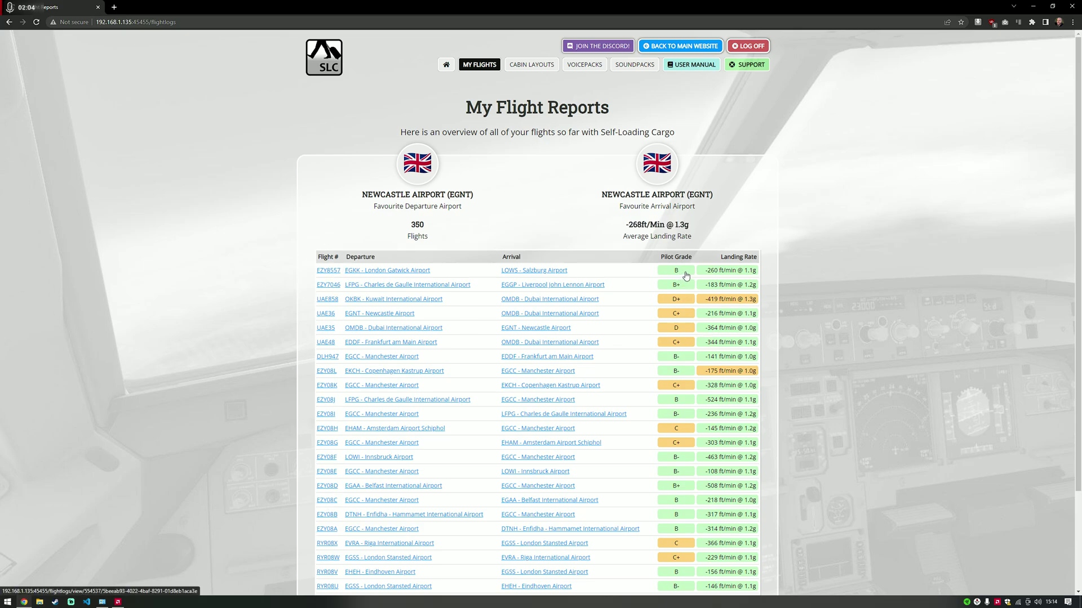
scroll(686, 275, down, 3)
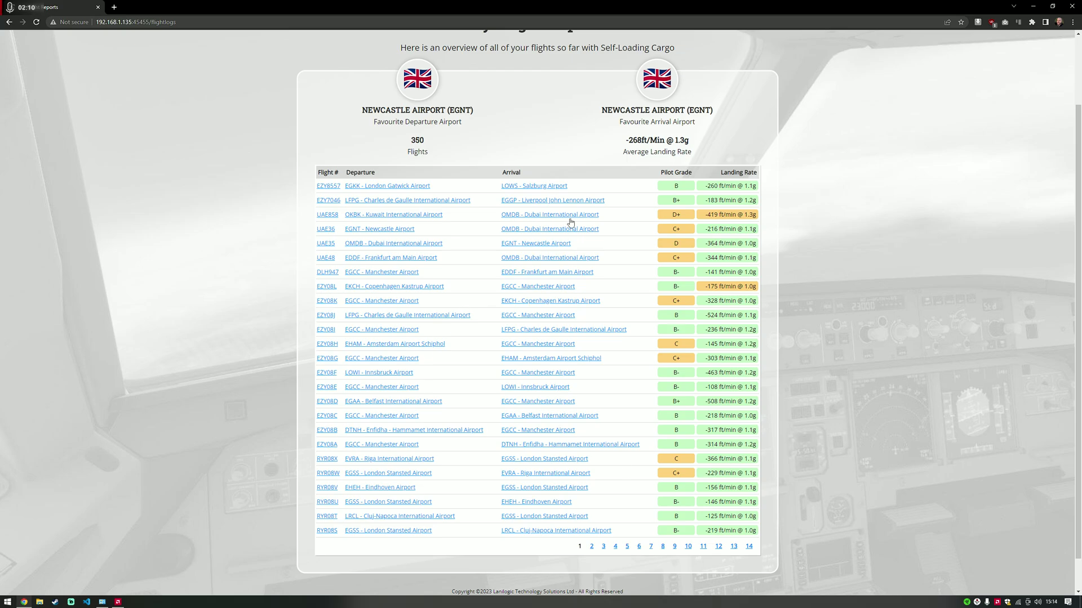
click(411, 187)
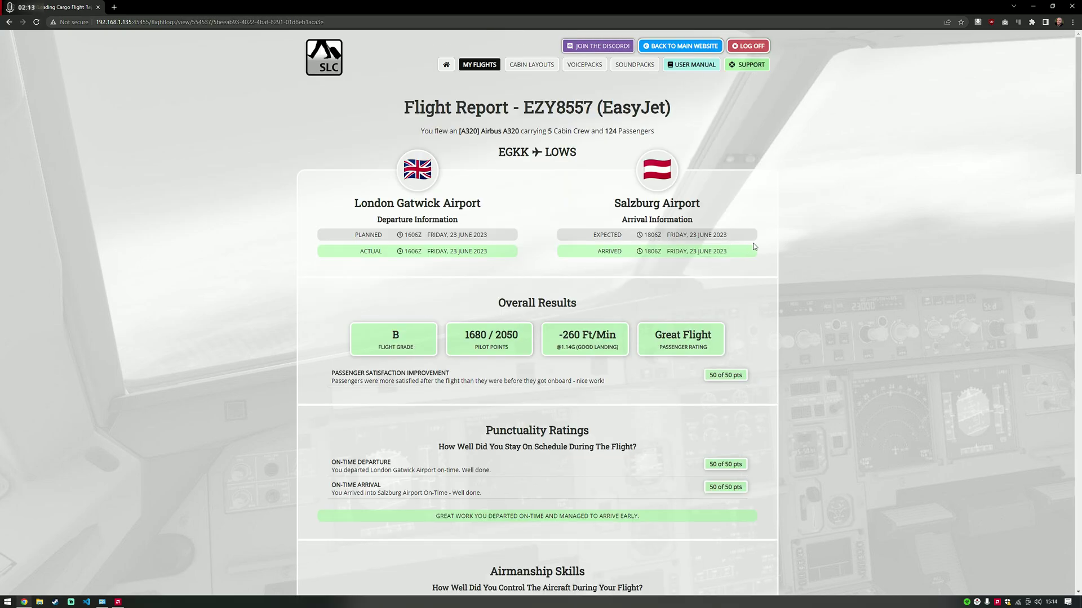
Check the EZY8557 report's aircraft subtitle and Overall Results heading.
scroll(750, 247, down, 1)
scroll(639, 128, up, 1)
drag(452, 132, 517, 131)
click(517, 131)
triple_click(530, 302)
click(501, 323)
Scroll through the report's penalties, including airspeed restrictions, and the 2050 maximum pilot points.
scroll(855, 325, down, 2)
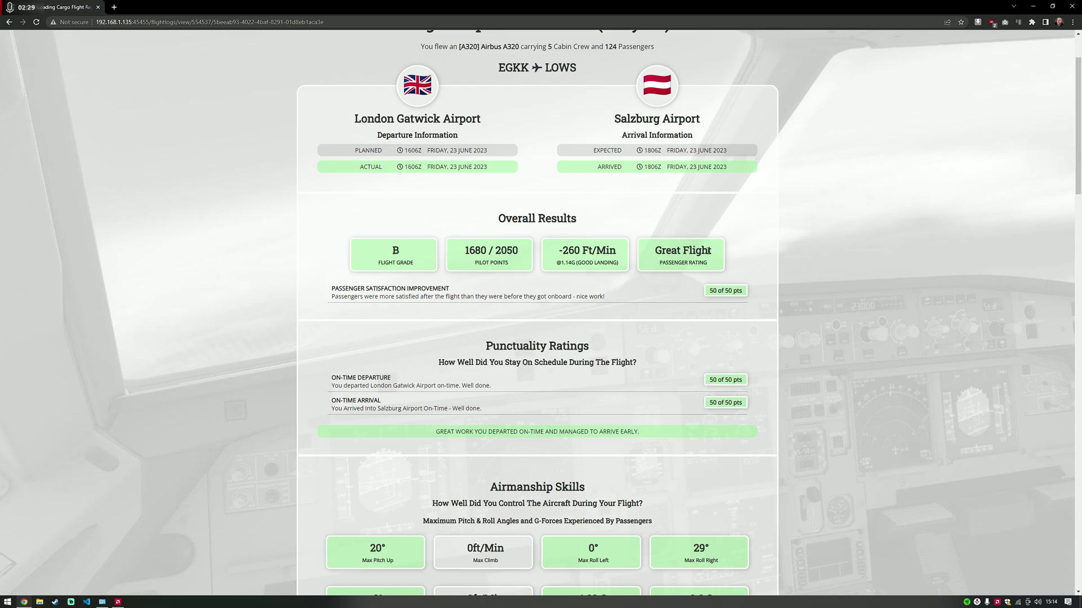
scroll(813, 260, down, 2)
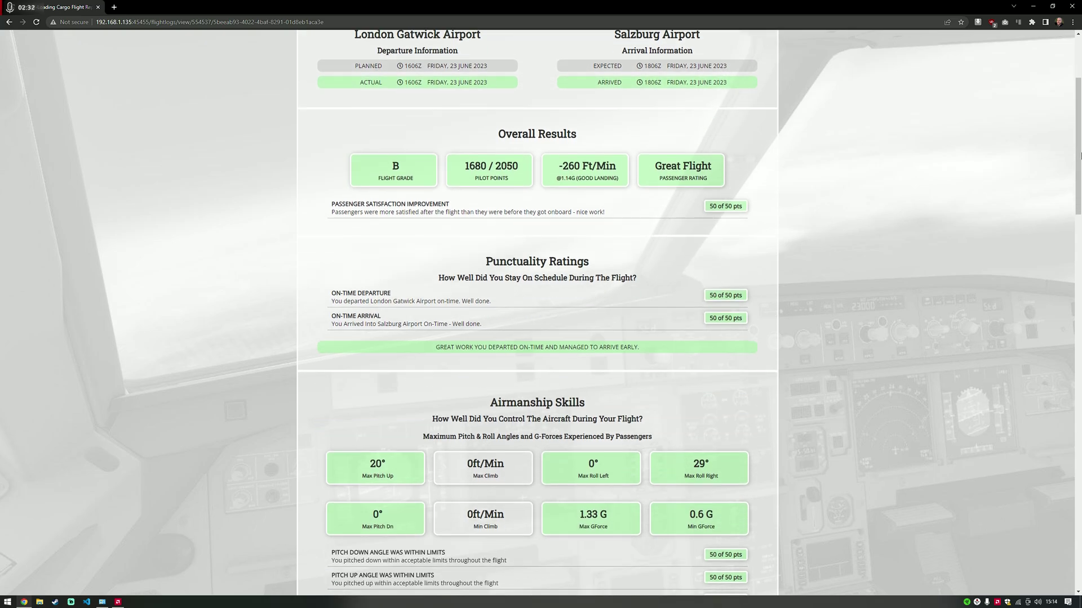
scroll(1079, 163, down, 2)
drag(1078, 169, 1079, 253)
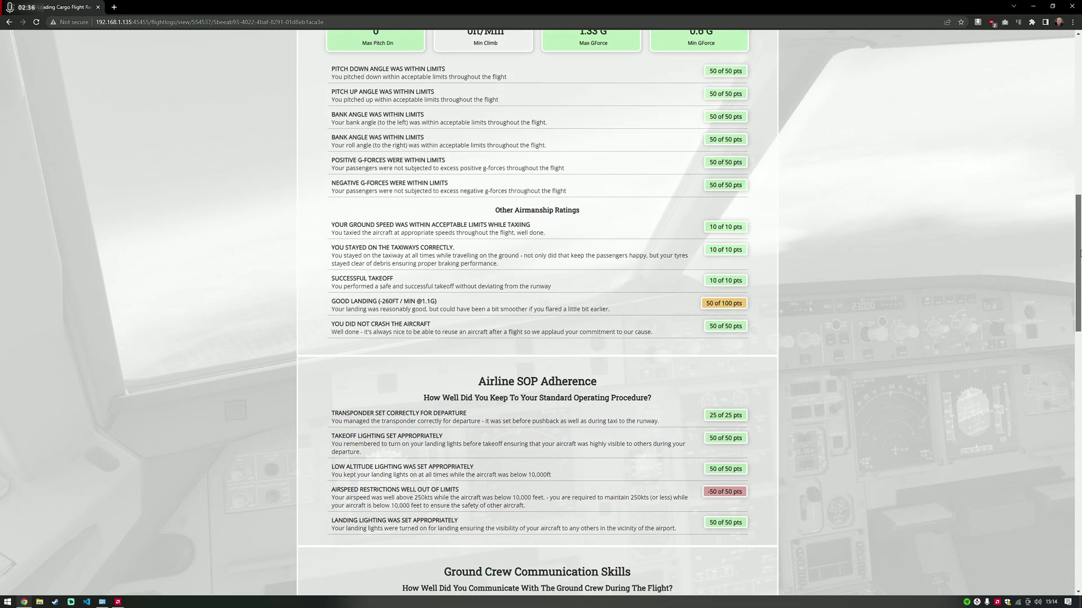
scroll(820, 347, down, 2)
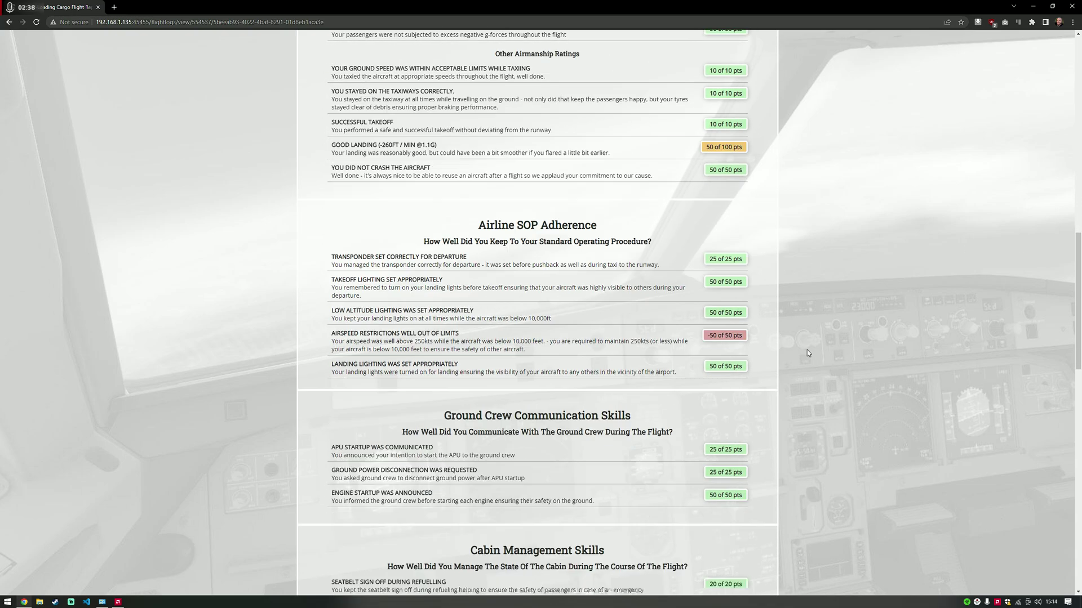
scroll(820, 347, down, 2)
triple_click(759, 278)
drag(1078, 280, 1059, 51)
drag(653, 132, 575, 139)
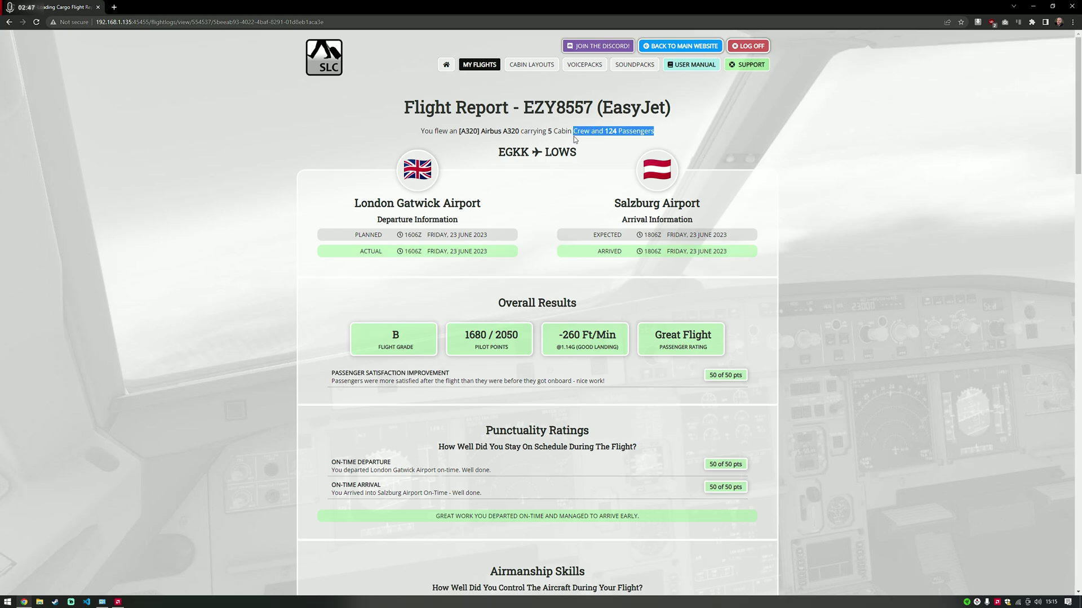
drag(494, 335, 524, 338)
click(513, 335)
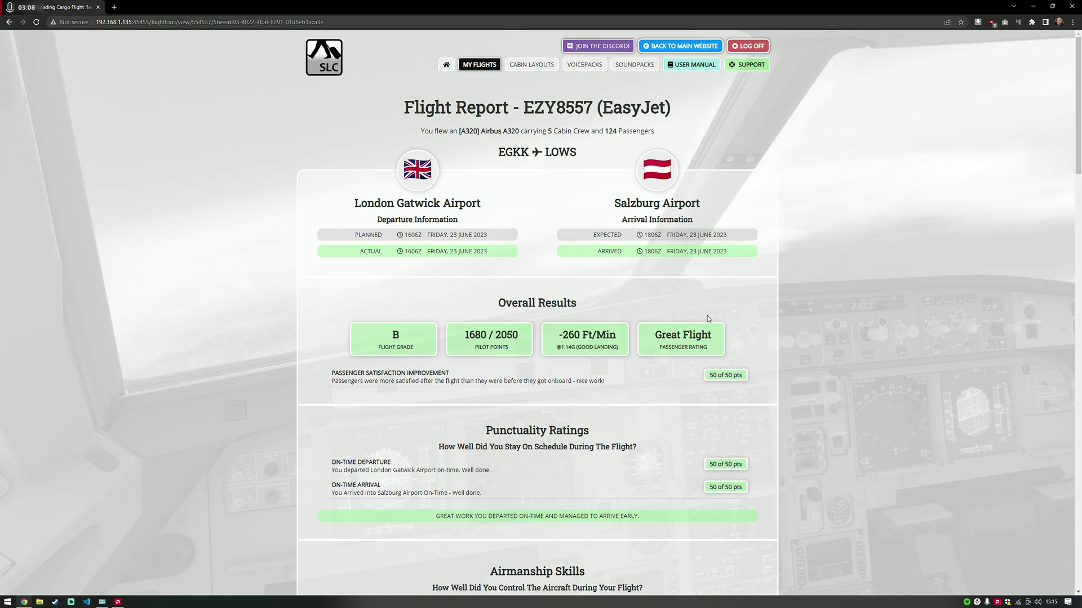
Open CABIN LAYOUTS and scroll through the 92 layouts grouped by aircraft.
click(529, 64)
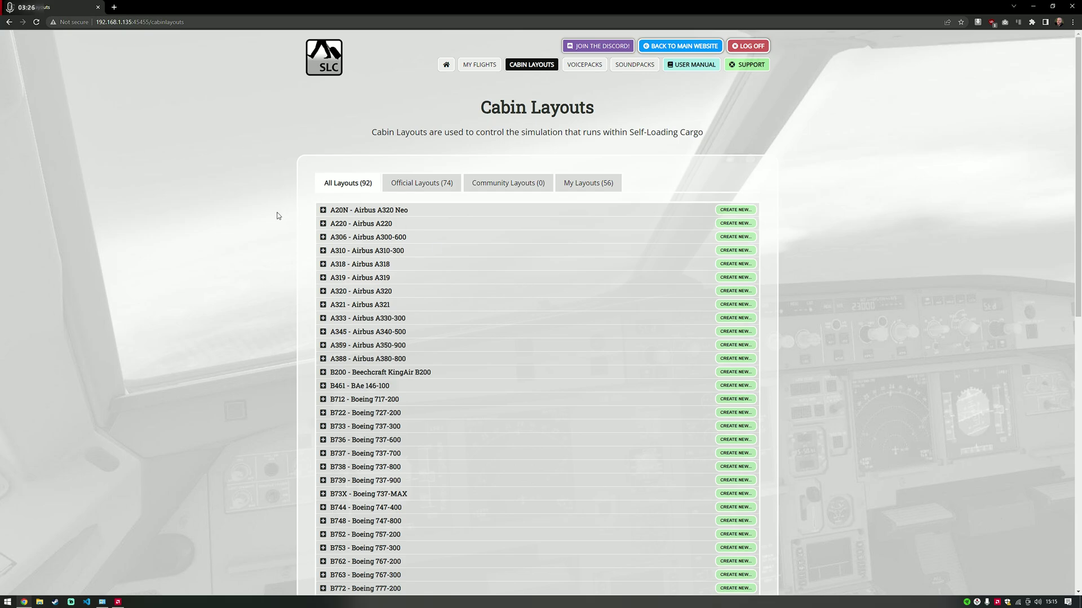
scroll(282, 315, down, 6)
scroll(268, 414, up, 5)
scroll(268, 418, up, 1)
Expand the A320 - Airbus A320 row to list its eight layouts.
click(323, 291)
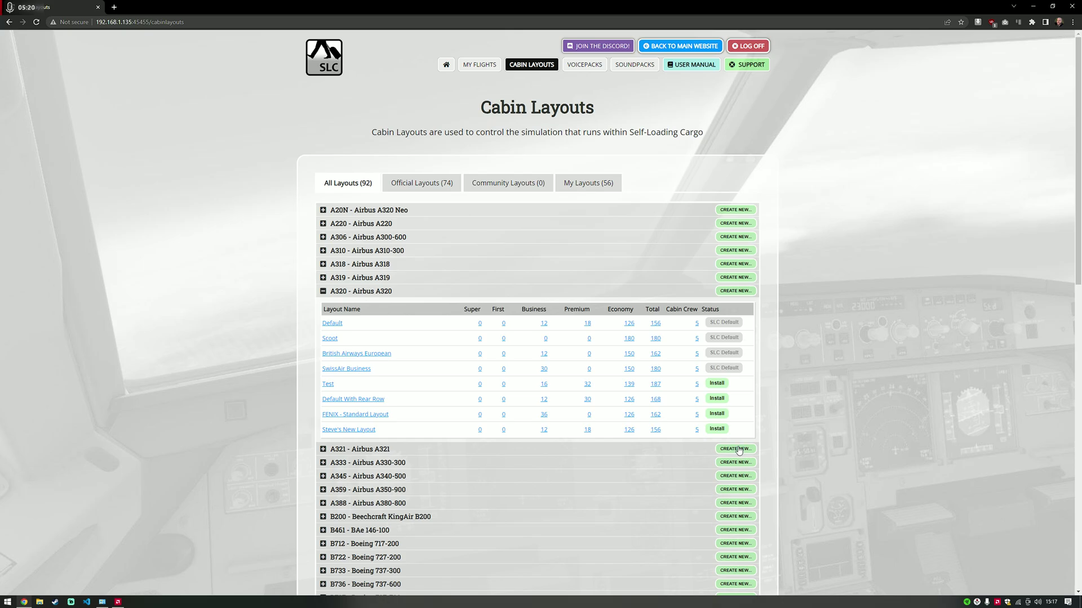
click(723, 385)
click(726, 401)
click(727, 399)
click(727, 384)
Install and then remove the Test and Default With Rear Row A320 layouts.
click(716, 384)
click(716, 398)
click(719, 383)
click(719, 398)
Open the A320 Default layout and copy it with Use As Template.
click(338, 324)
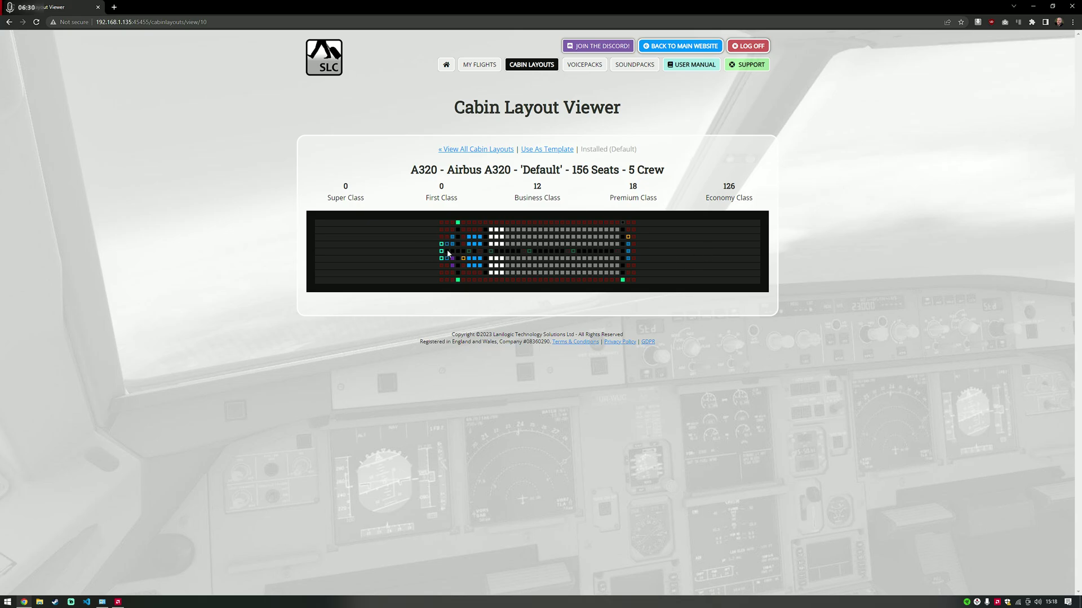
click(560, 151)
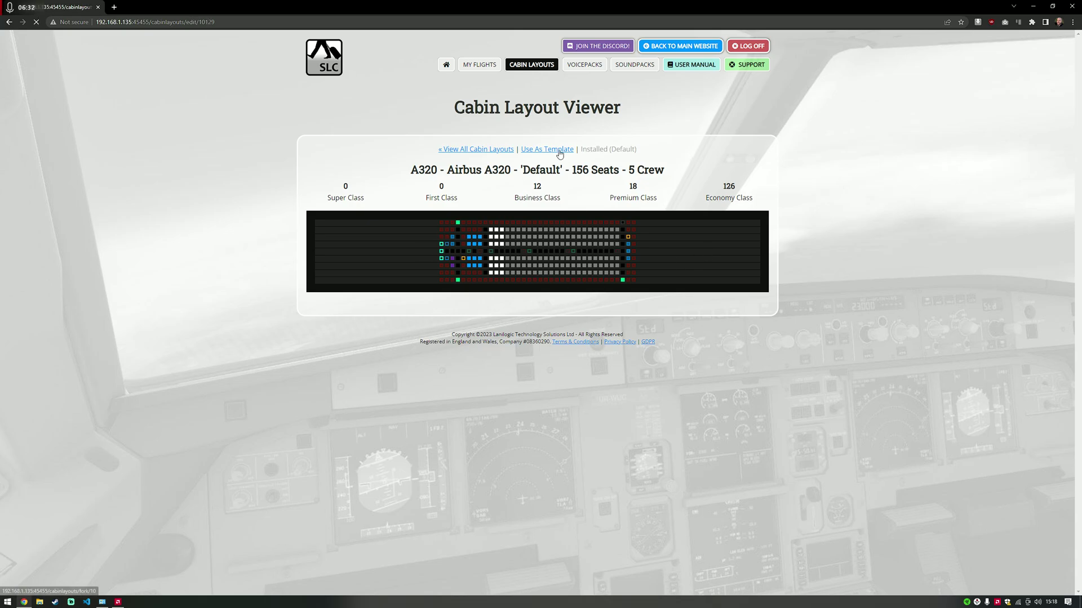
click(714, 207)
Title the layout 'Steve's New Default Layout' and change seat code P-07F to P-07C.
key(ctrl+a)
text(Steve's)
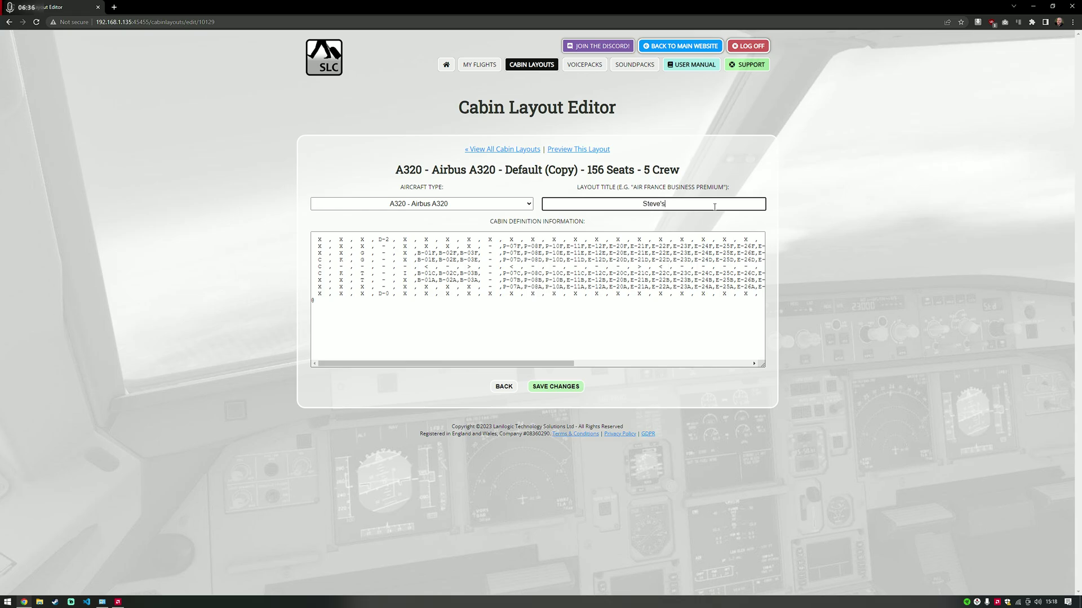
text( New Default Layout)
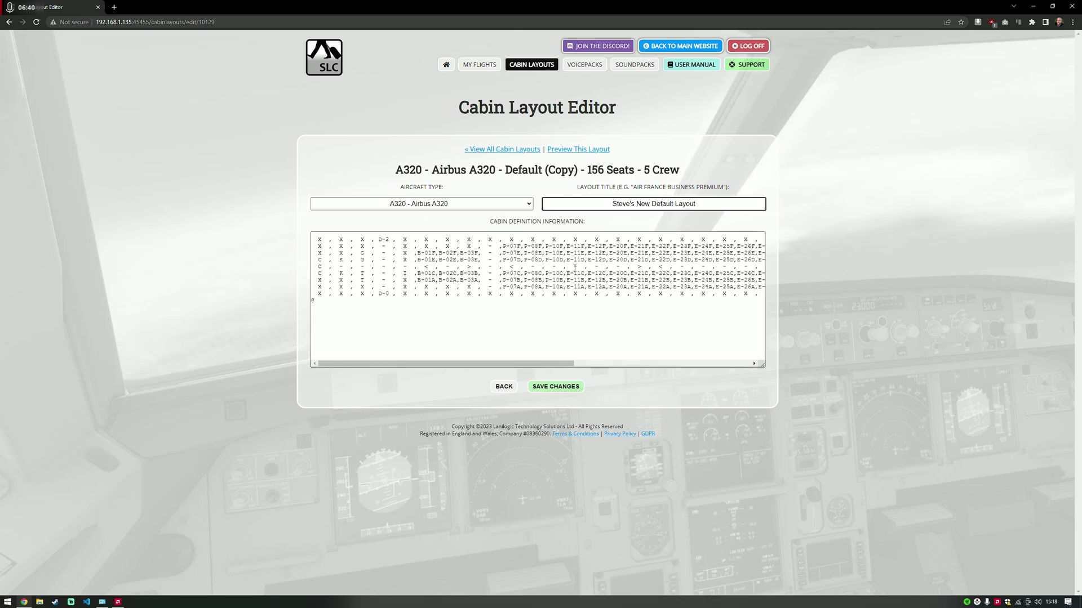
click(526, 246)
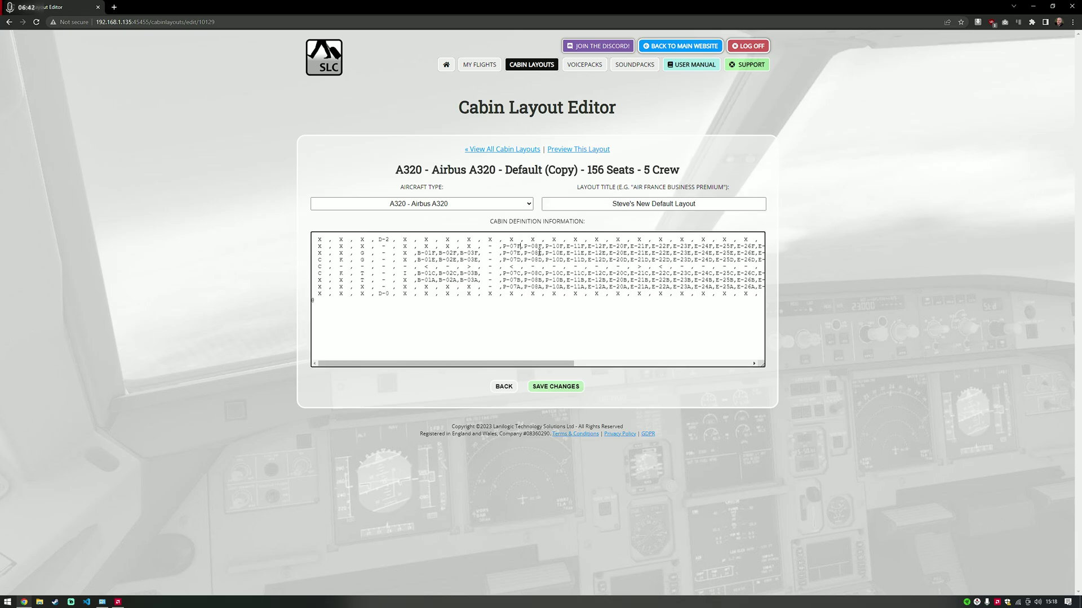
key(BackSpace)
text(C)
Save the layout, preview its seat map, and return to all cabin layouts.
click(565, 388)
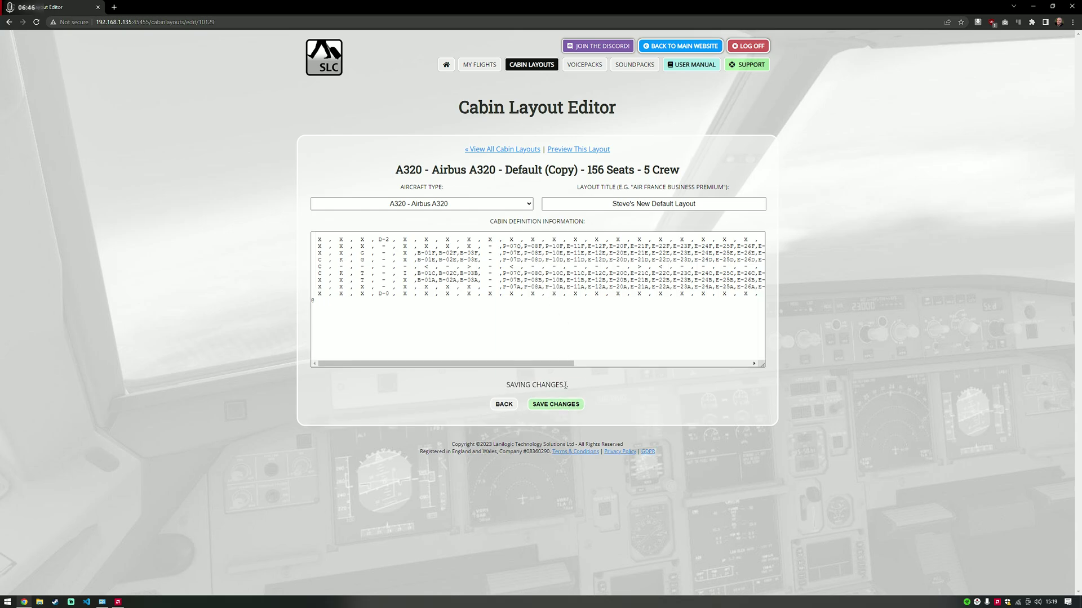
click(603, 388)
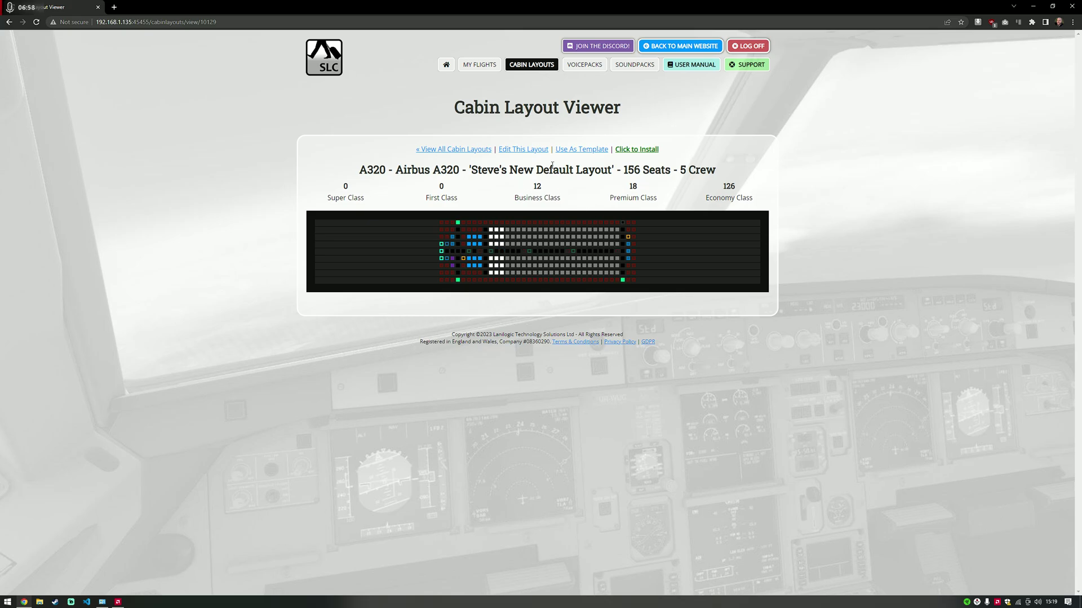
click(467, 150)
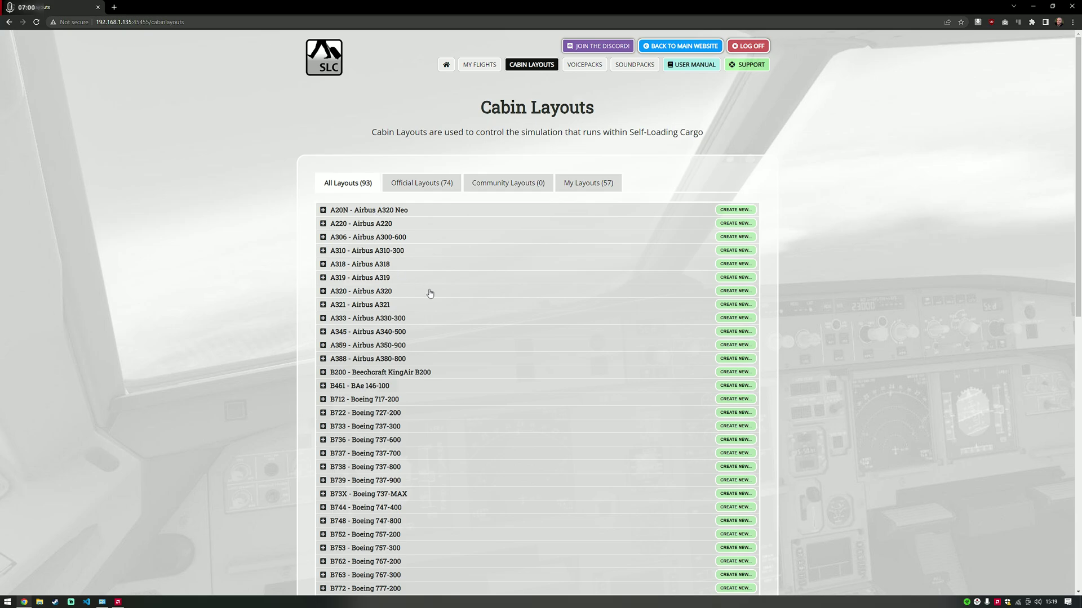
Install 'Steve's New Default Layout' from the A320 group, then go to VoicePacks.
click(382, 291)
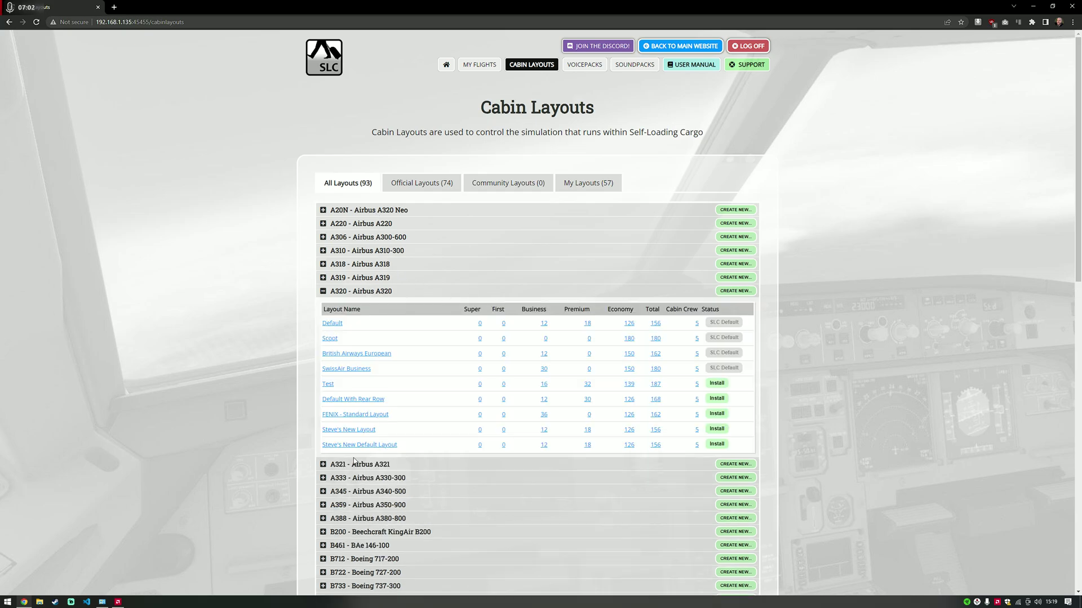
click(712, 445)
click(580, 70)
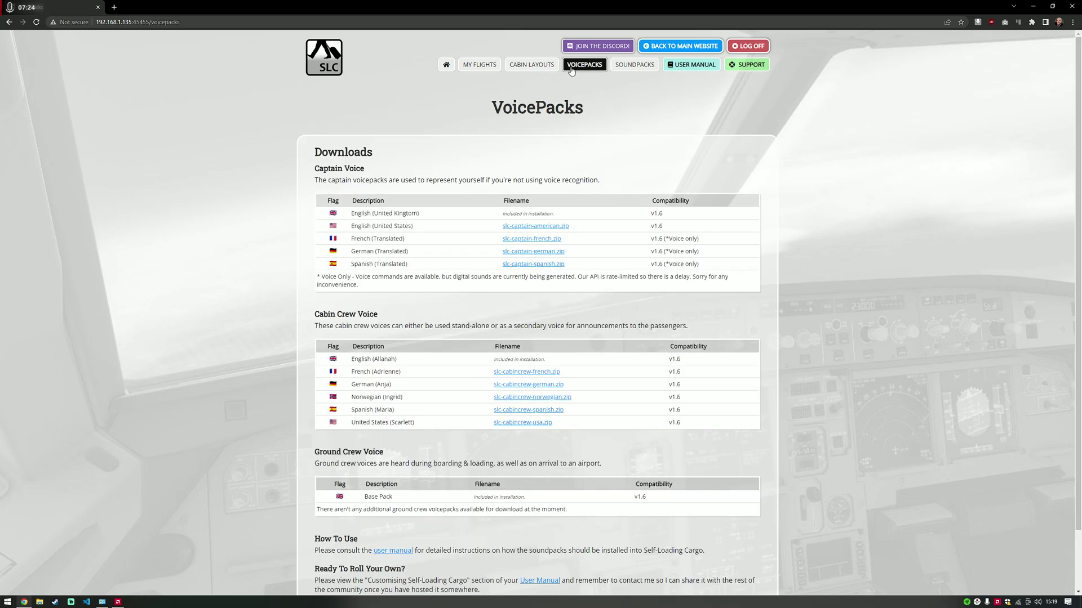